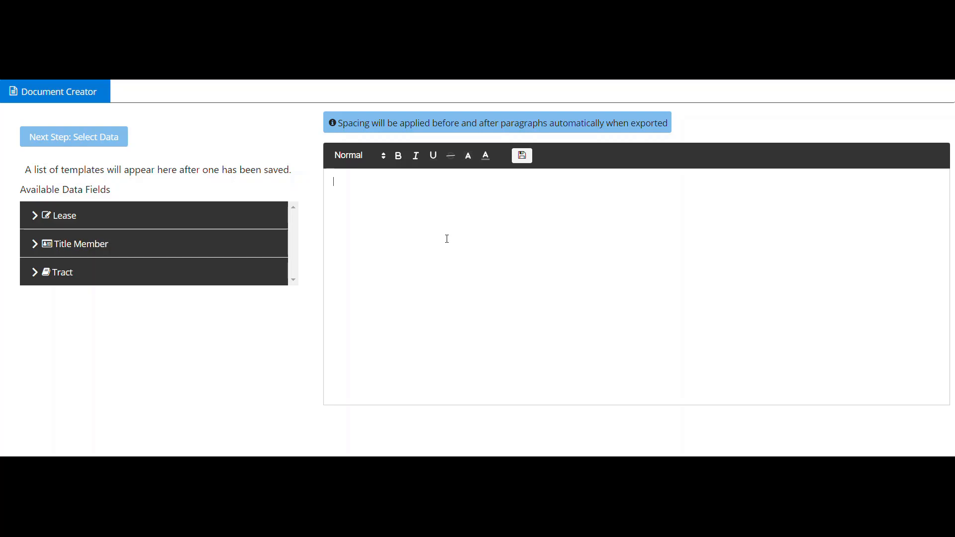
Enter a "Titlemember Information" text with Name: and Email: lines, and insert the Title Member Name data field after "Name:"
text(Titlemember Information Name: Email:)
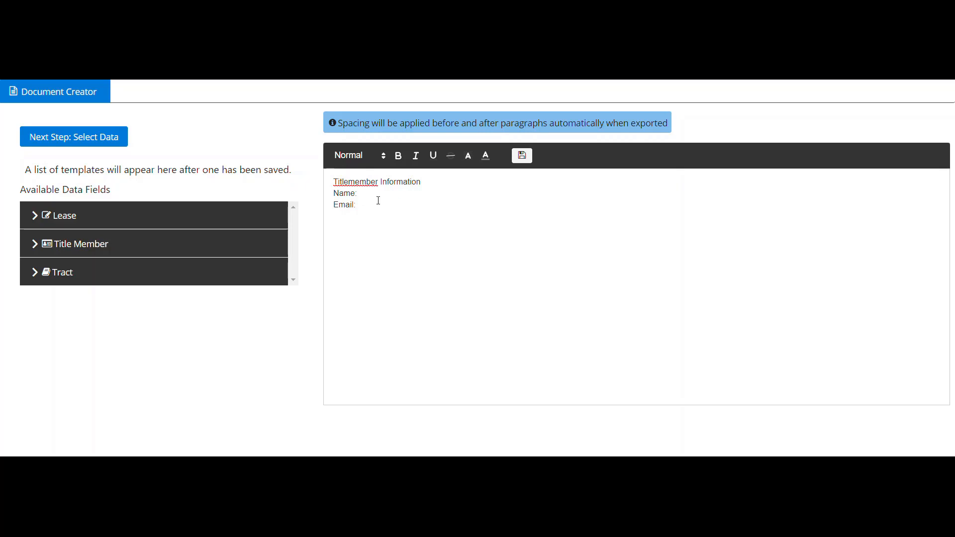
click(254, 241)
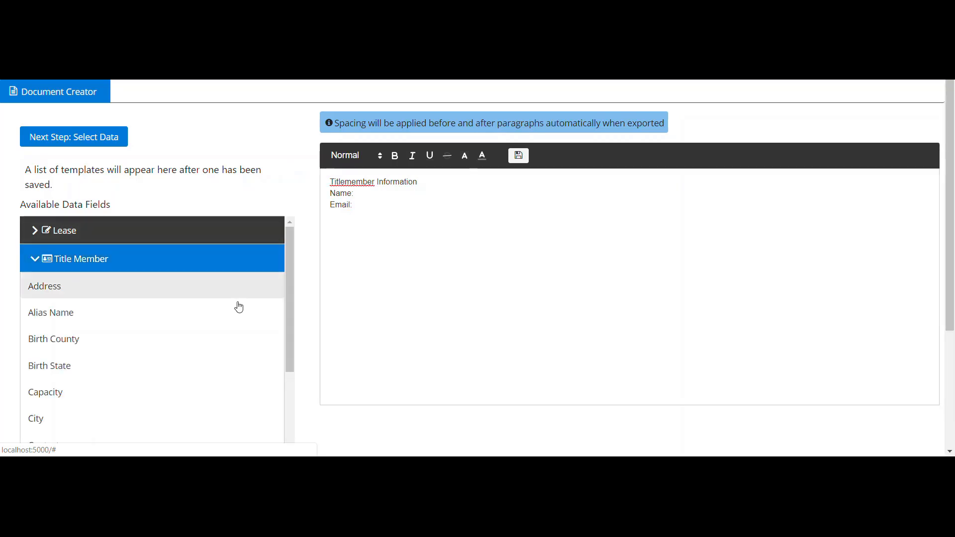
scroll(229, 318, down, 6)
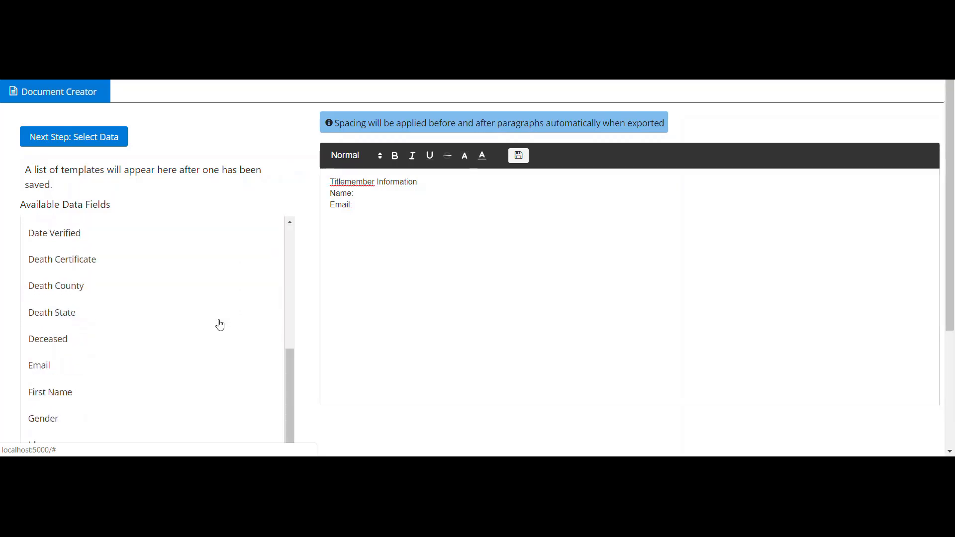
scroll(220, 325, down, 5)
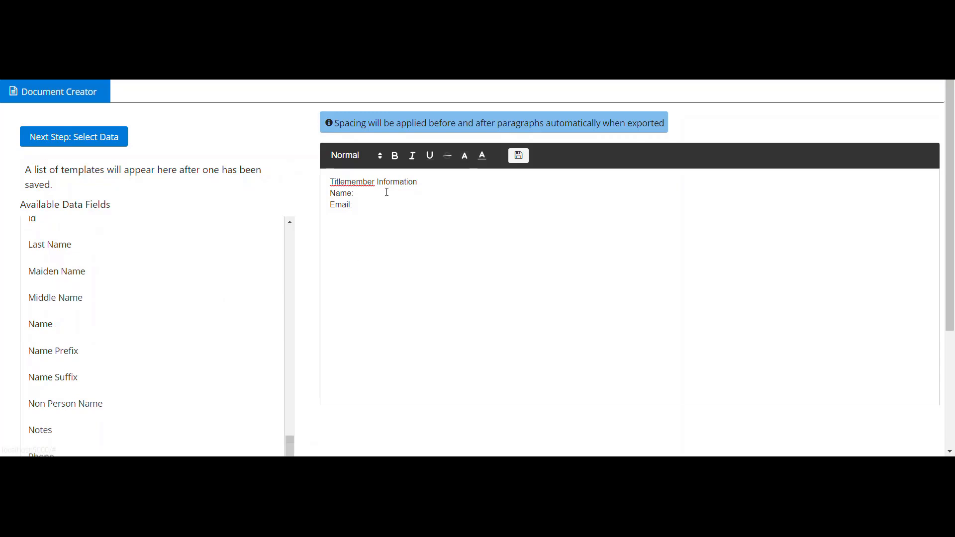
click(360, 194)
click(91, 335)
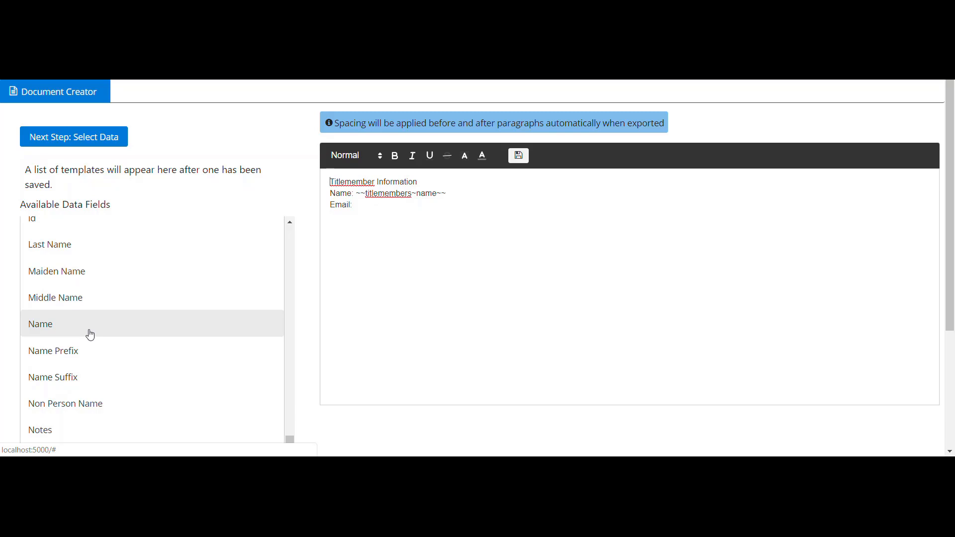
Insert the Title Member Email data field after "Email:" with a separating space, and collapse the Title Member field list
click(363, 203)
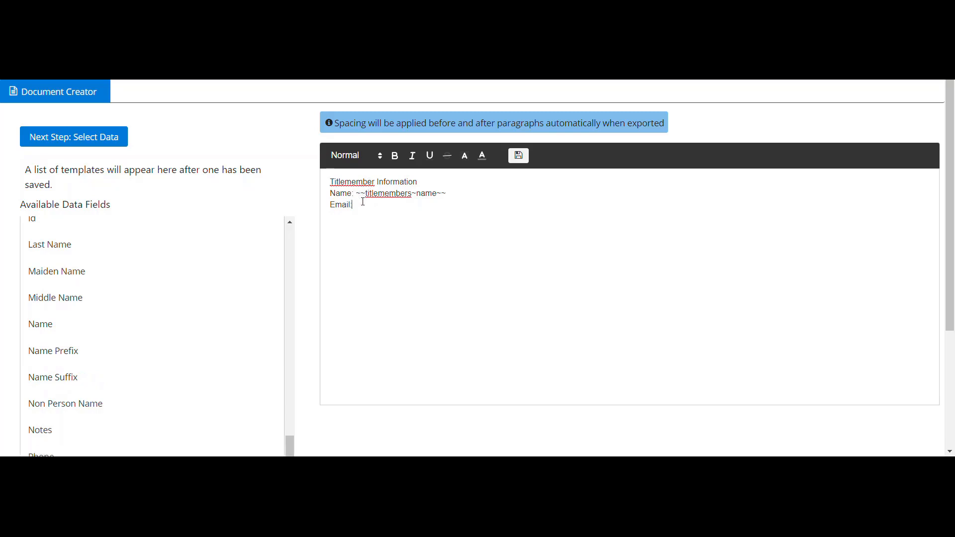
scroll(175, 300, up, 3)
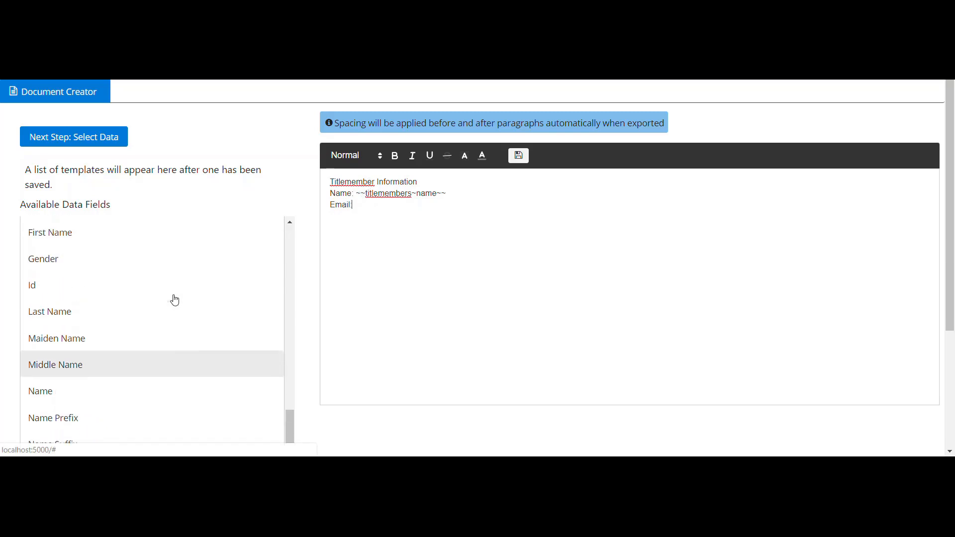
click(175, 299)
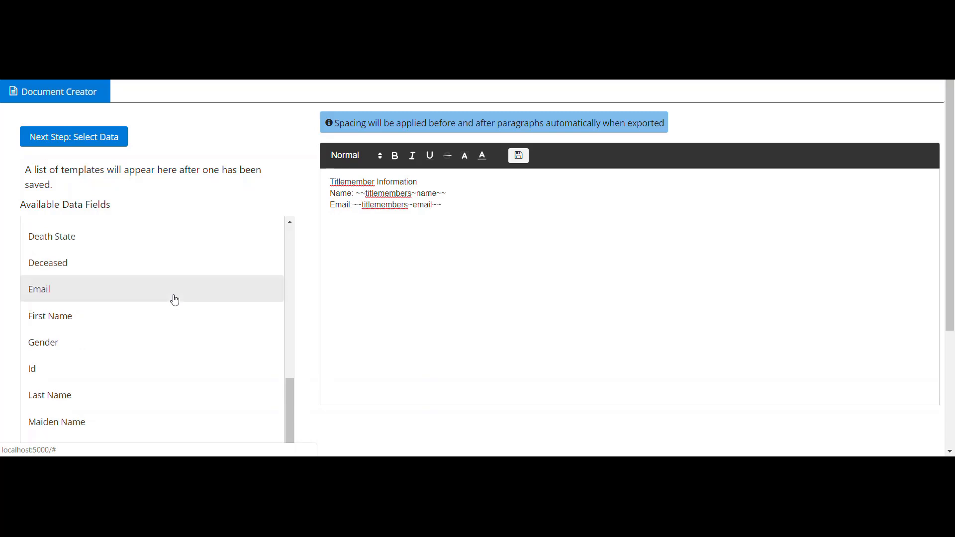
click(352, 206)
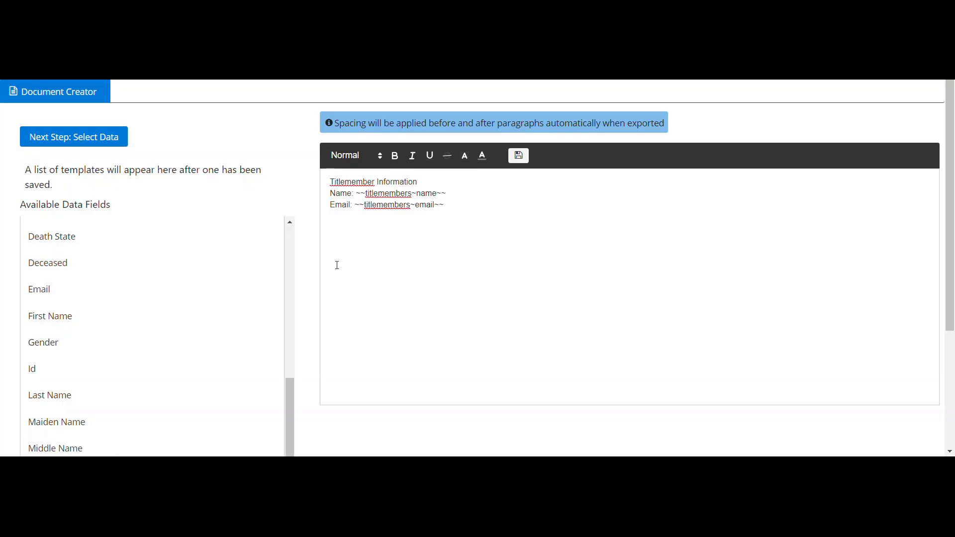
scroll(220, 294, up, 6)
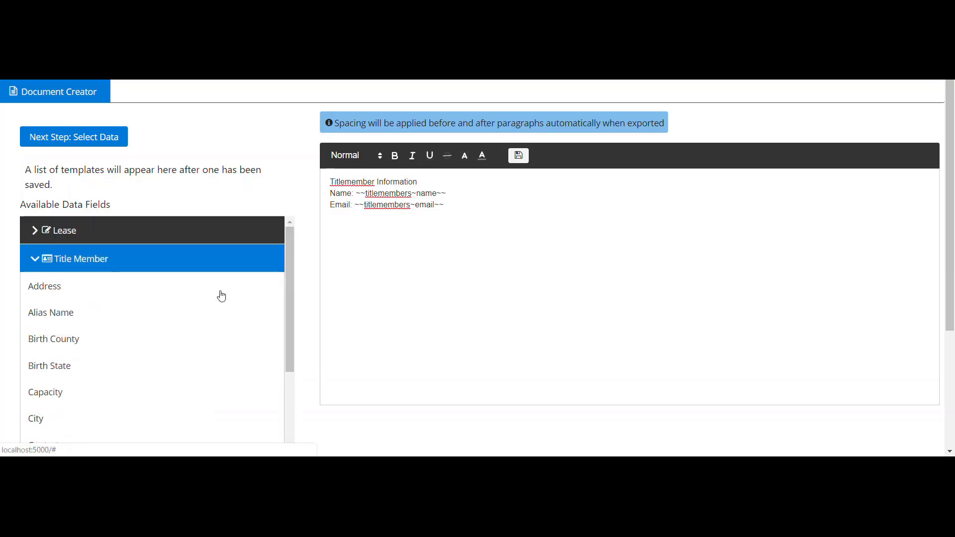
click(237, 267)
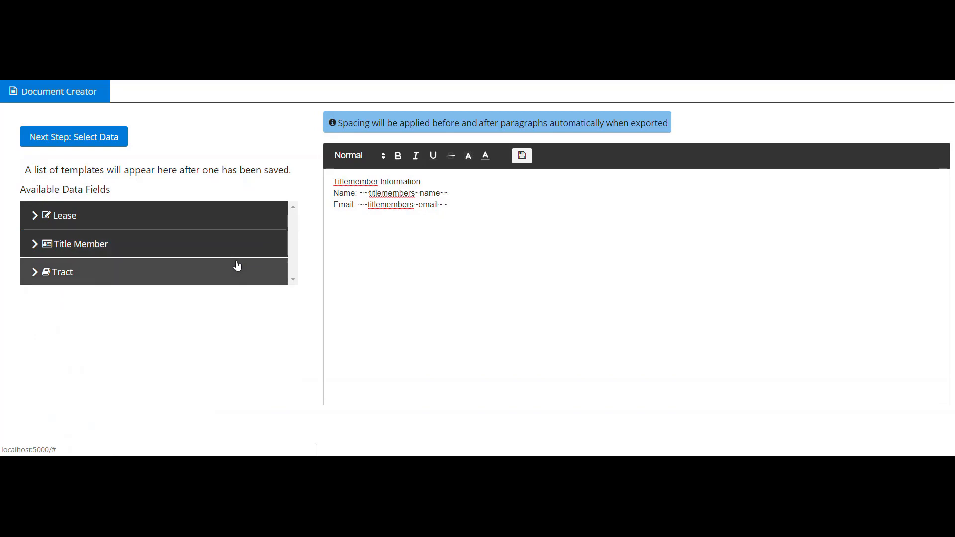
Save the document as a template named "Titlemember Contact Card"
click(527, 161)
click(514, 220)
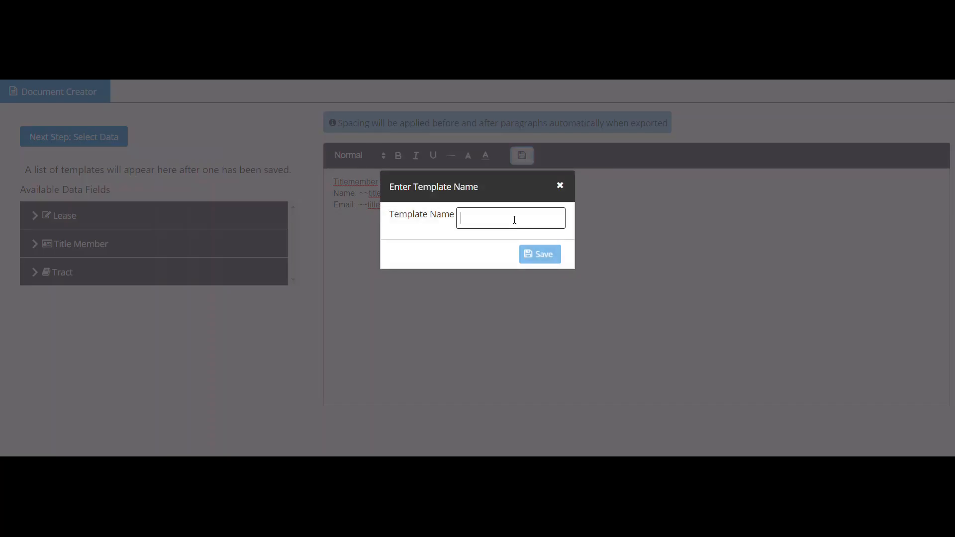
text(Titleme)
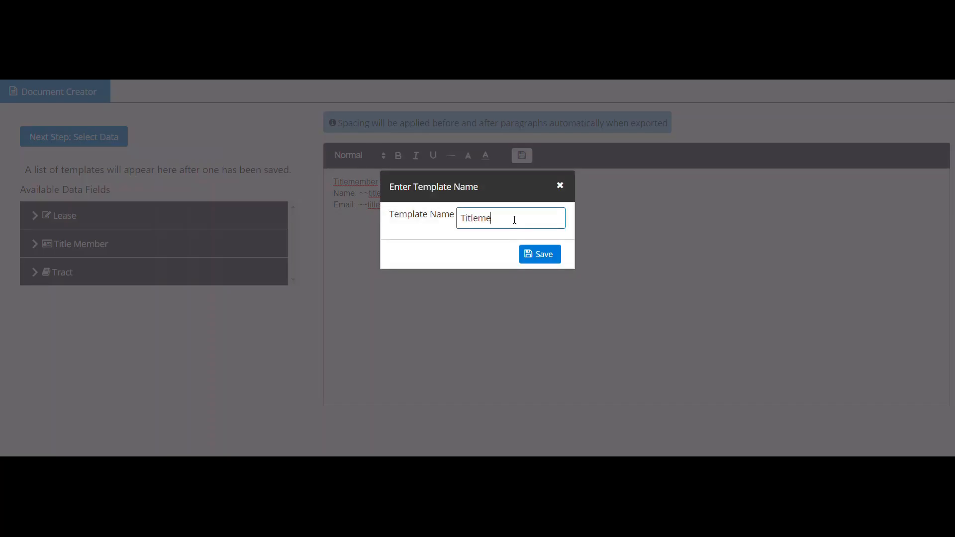
text(mber Contact Card)
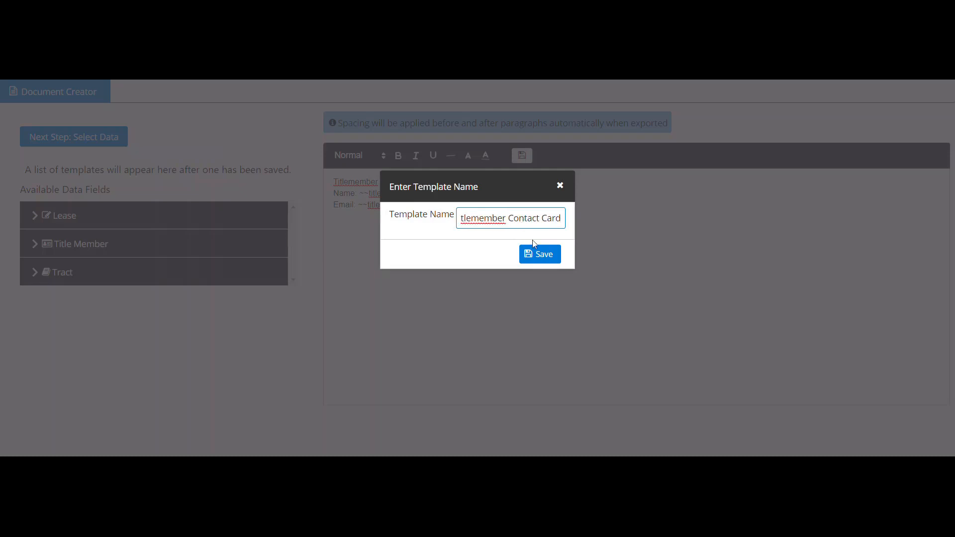
click(544, 256)
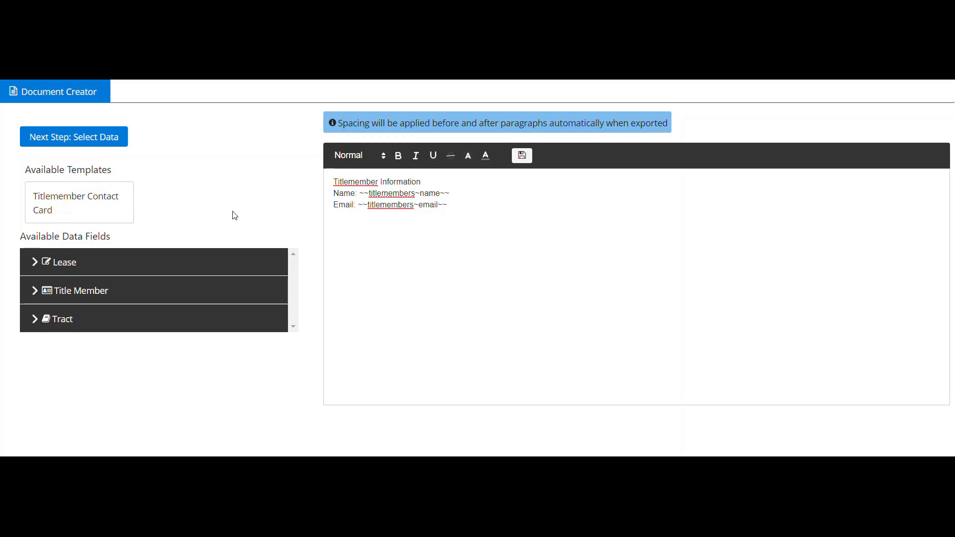
Clear all text from the editor and load the saved Titlemember Contact Card template into it
triple_click(421, 192)
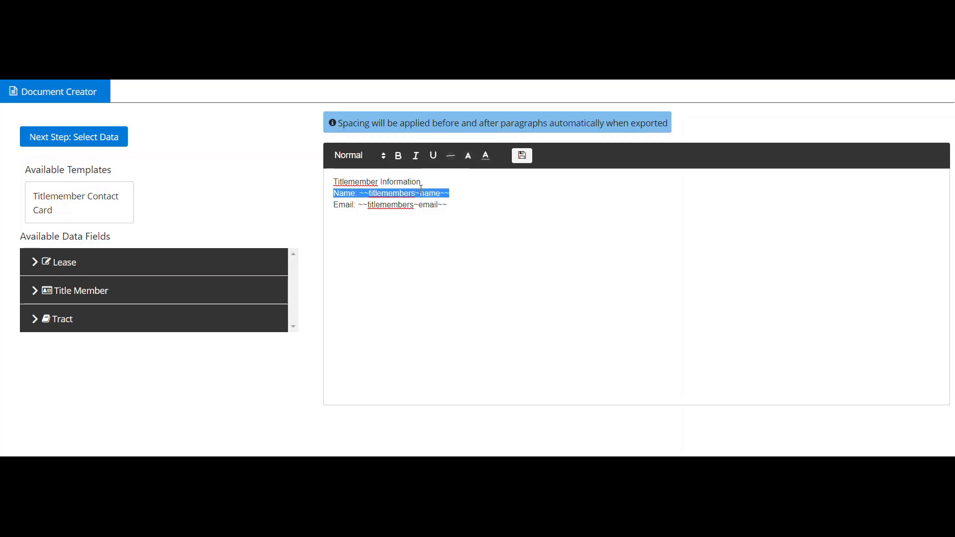
key(ctrl+a)
key(BackSpace)
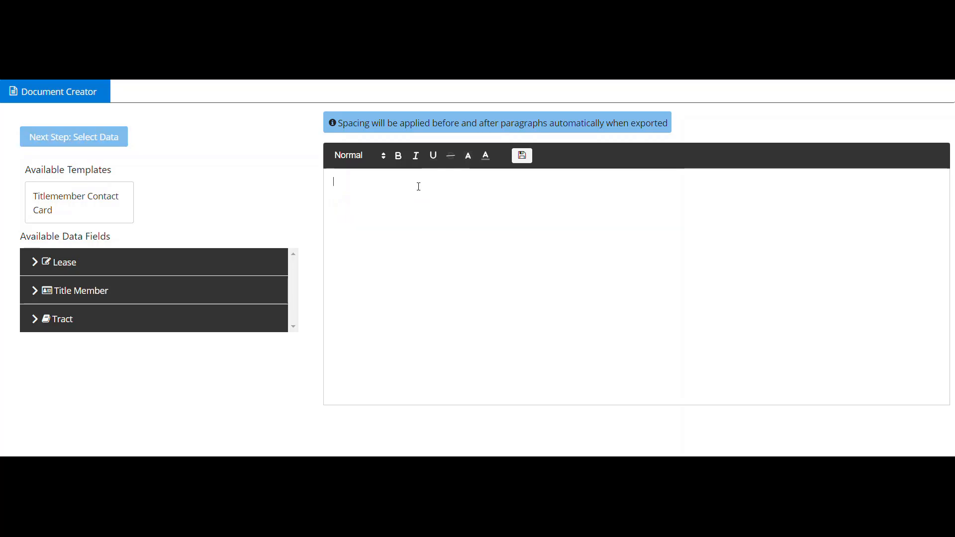
click(109, 205)
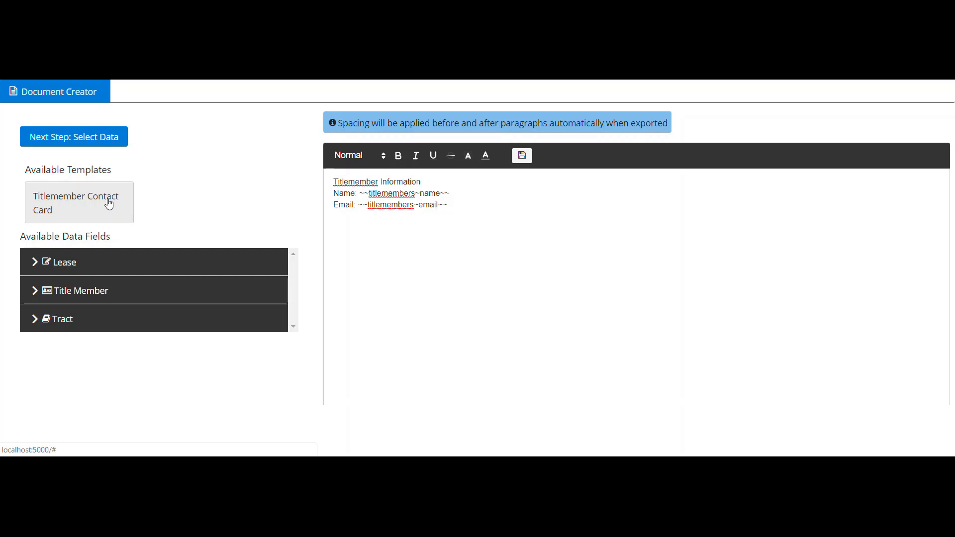
Proceed to data selection, set the document type to Title Member and filter by the Surface property type
click(114, 142)
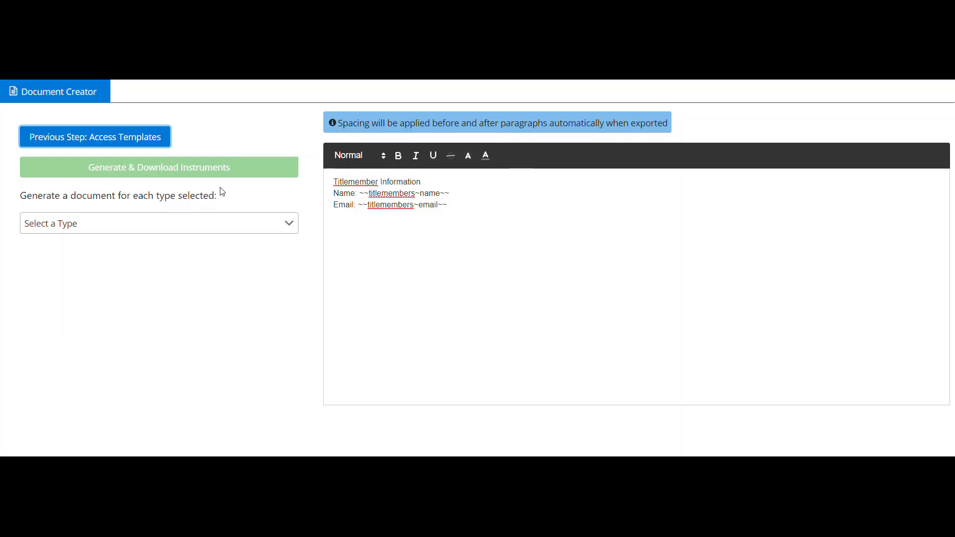
click(236, 233)
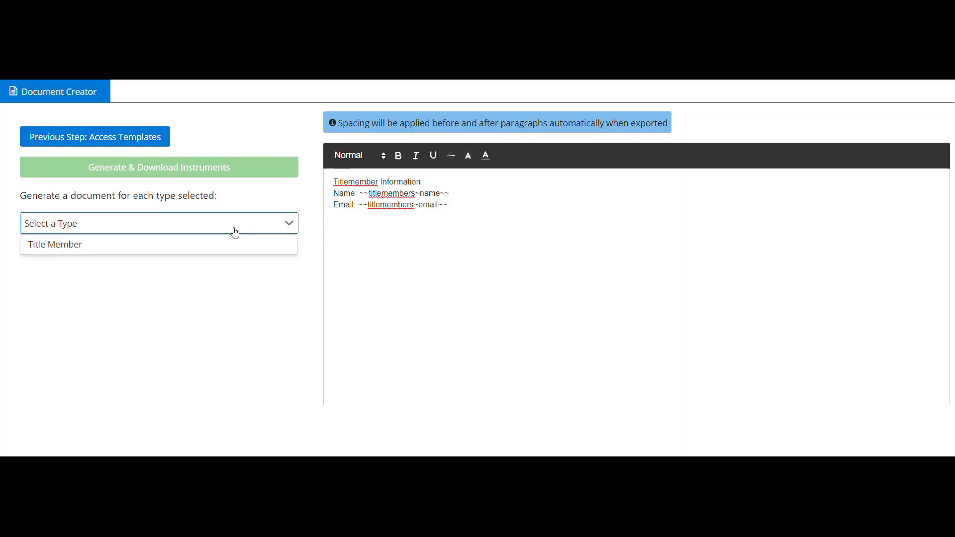
click(234, 244)
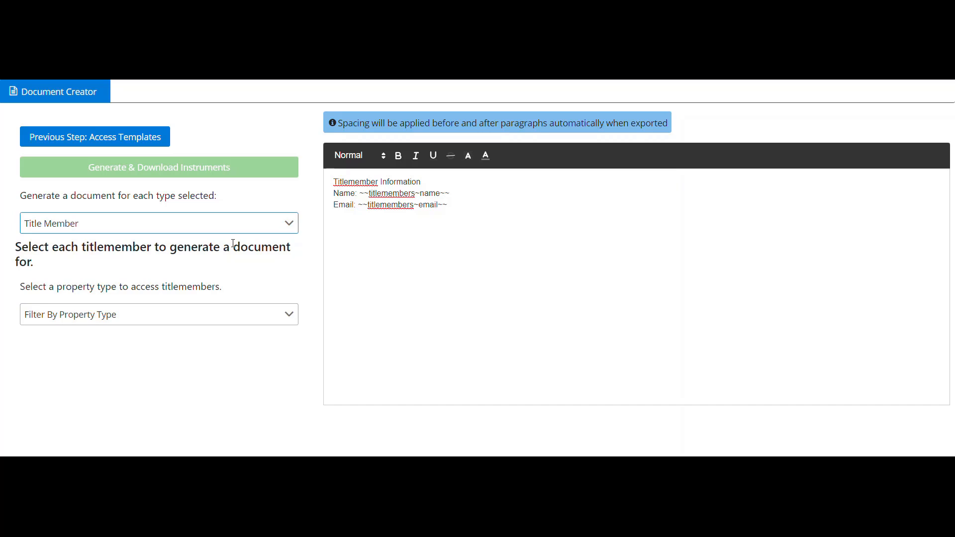
click(268, 319)
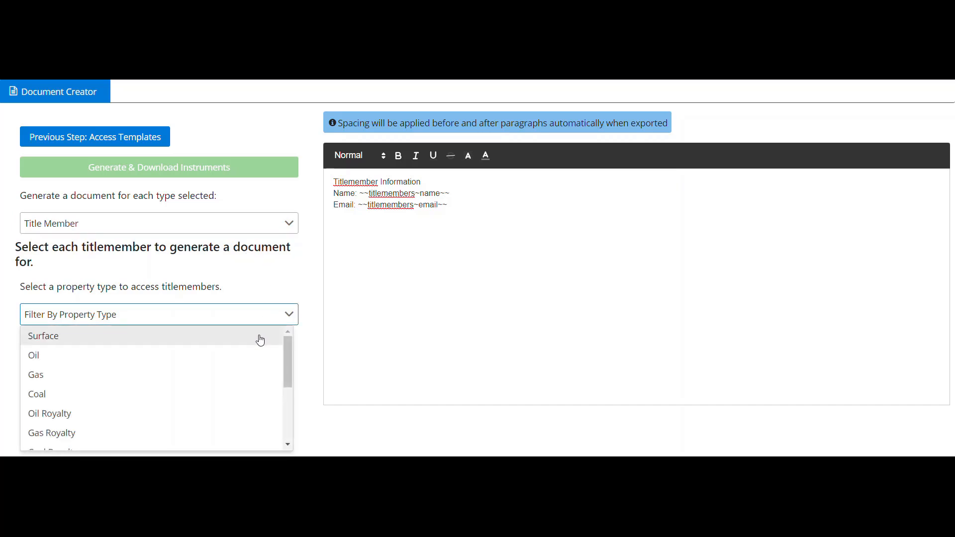
click(260, 340)
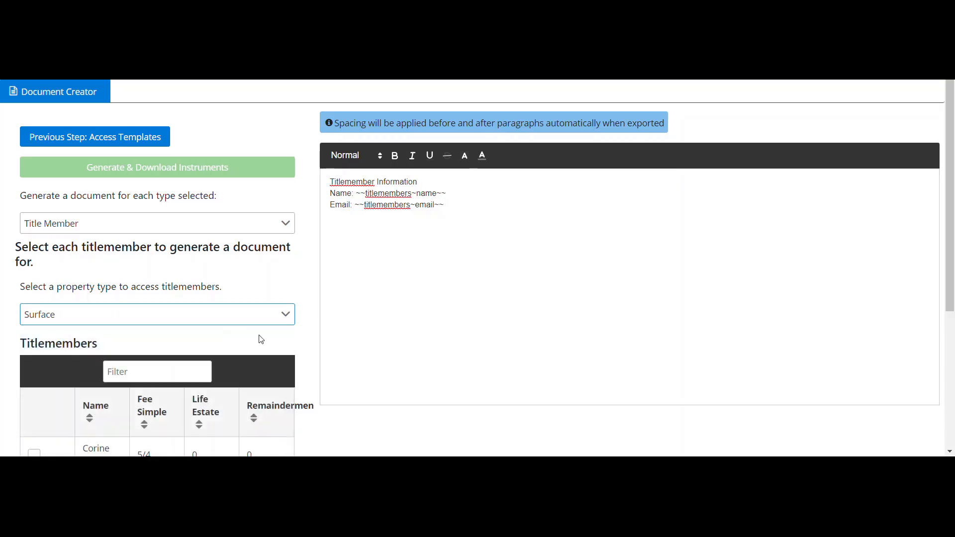
Select the first two titlemembers in the table for document generation
scroll(308, 340, down, 2)
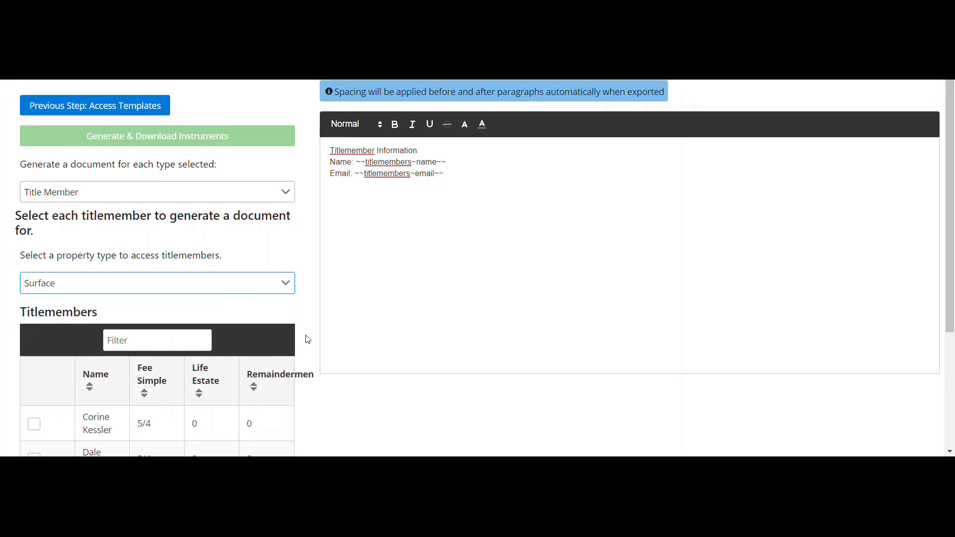
scroll(308, 340, down, 1)
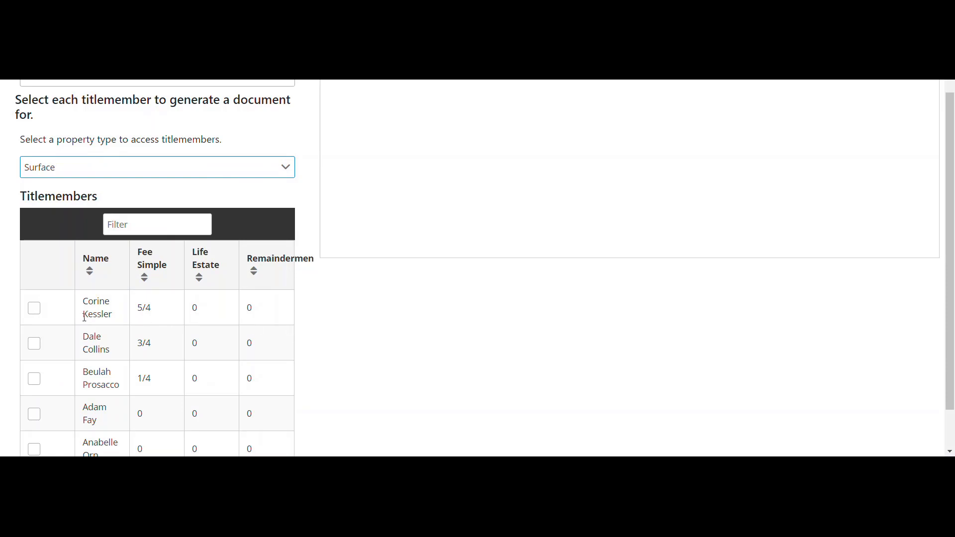
click(32, 311)
click(32, 311)
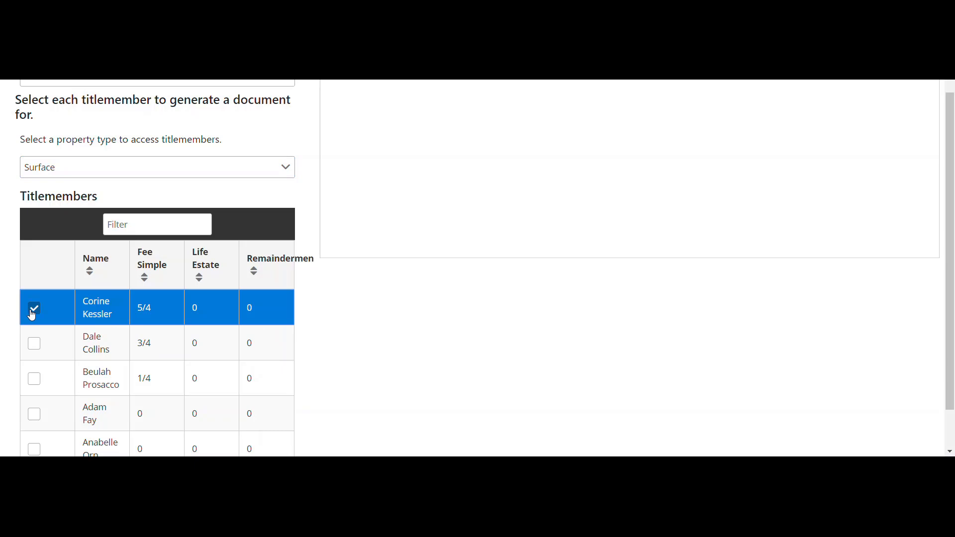
click(35, 349)
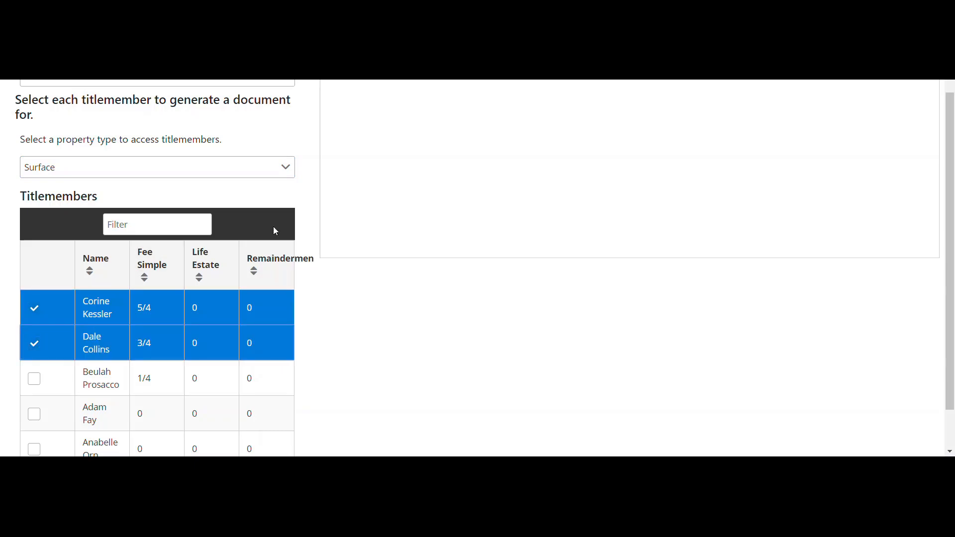
Generate and download the instruments, saving them on the Desktop as the compressed folder "Tract 1"
scroll(303, 211, up, 1)
scroll(305, 213, up, 1)
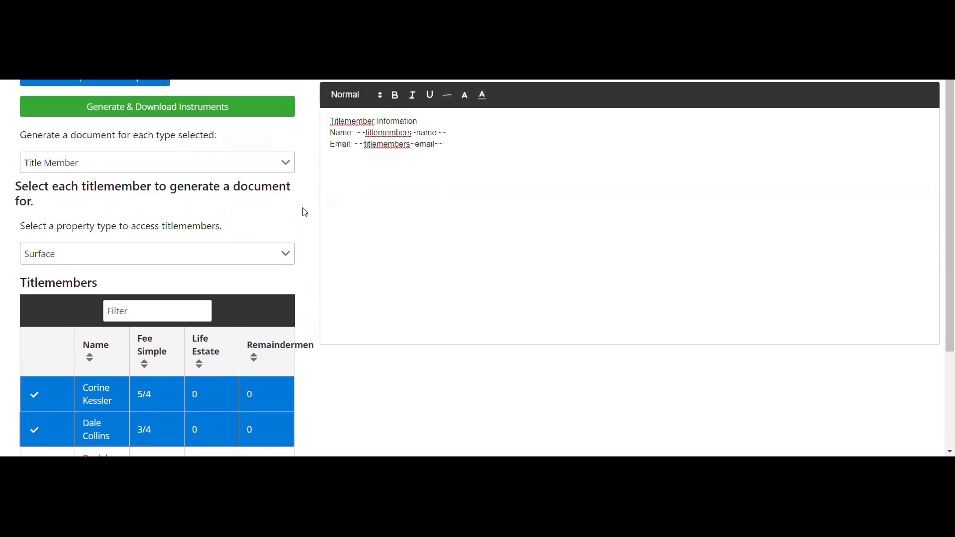
scroll(305, 212, up, 1)
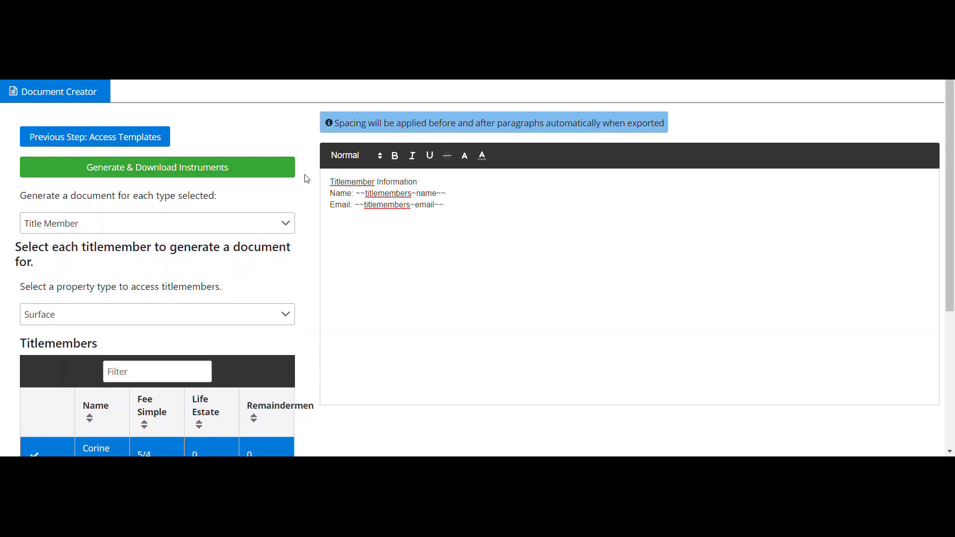
click(291, 172)
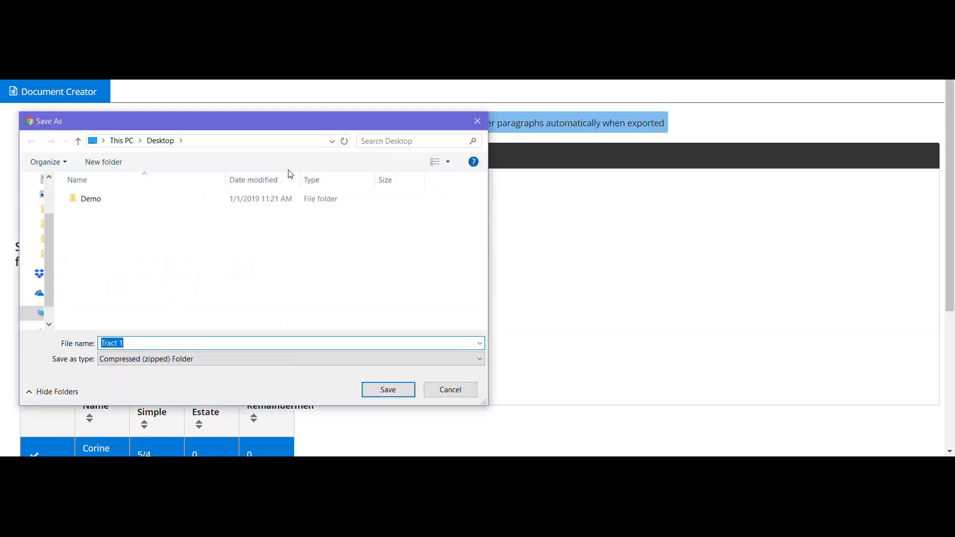
click(184, 345)
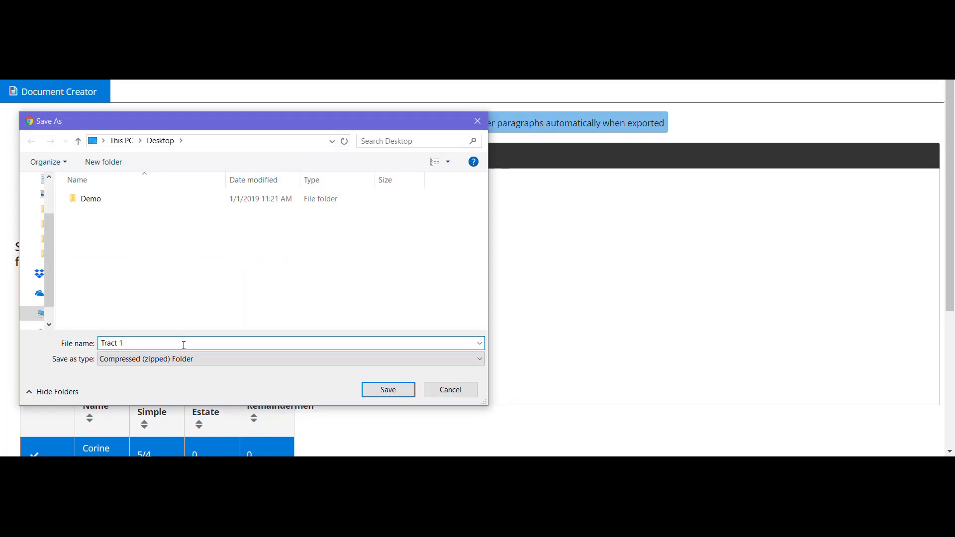
click(388, 389)
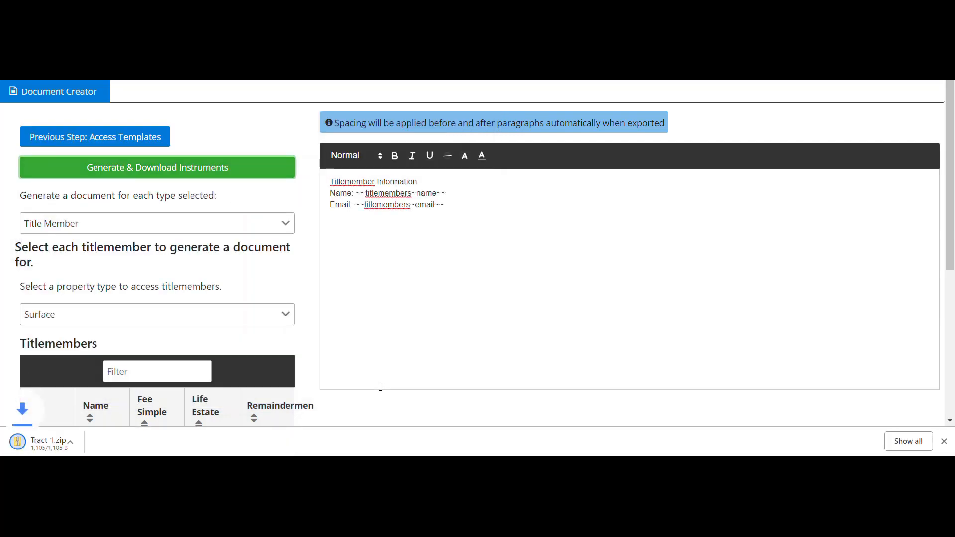
Open the downloaded Tract 1.zip and open both generated Word documents to check the merged name and email fields
click(100, 438)
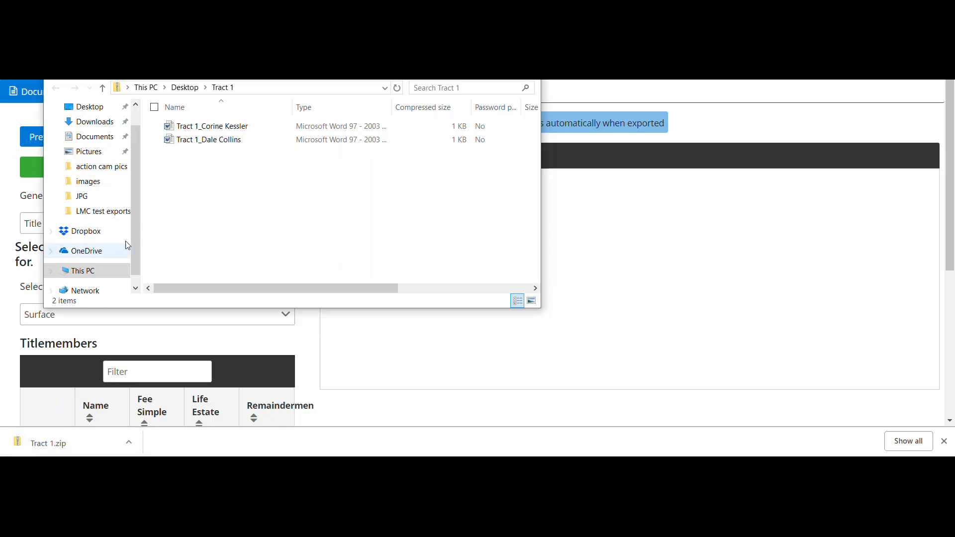
double_click(220, 130)
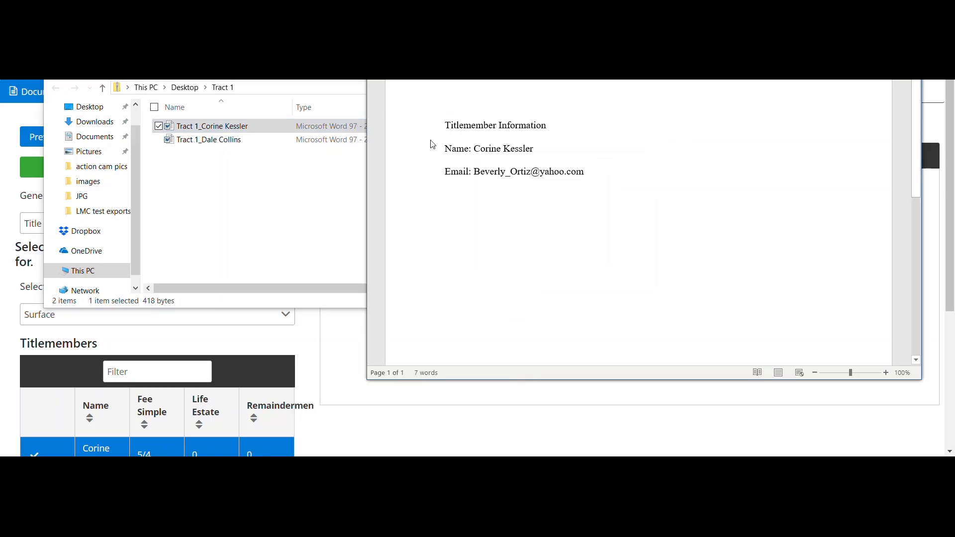
double_click(266, 144)
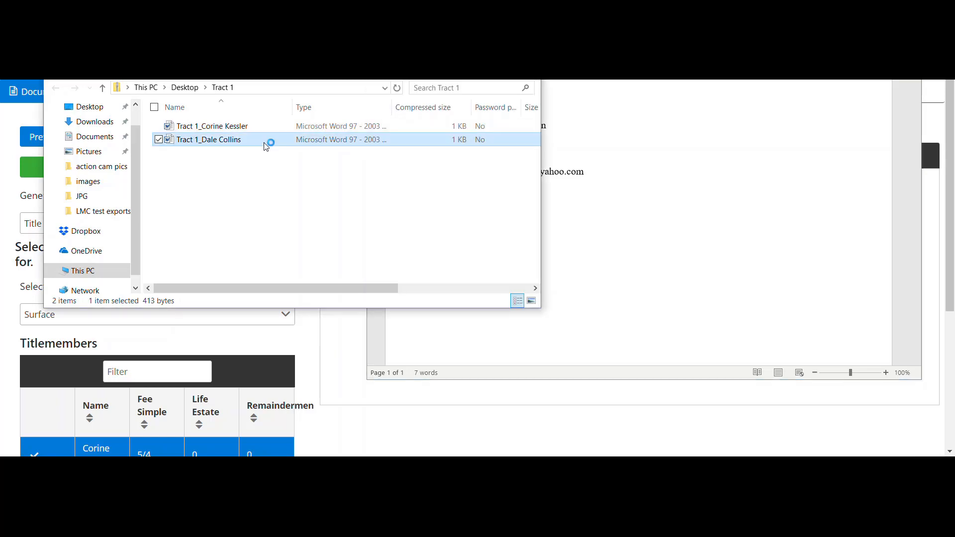